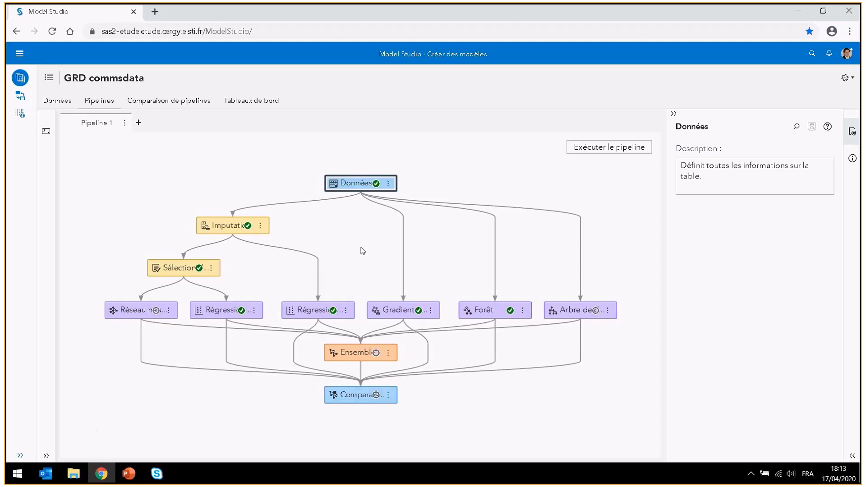
Examine the variable selection node's options and the decision tree node's autotuning settings for maximum depth, variable classes and growth criteria
left_click(574, 315)
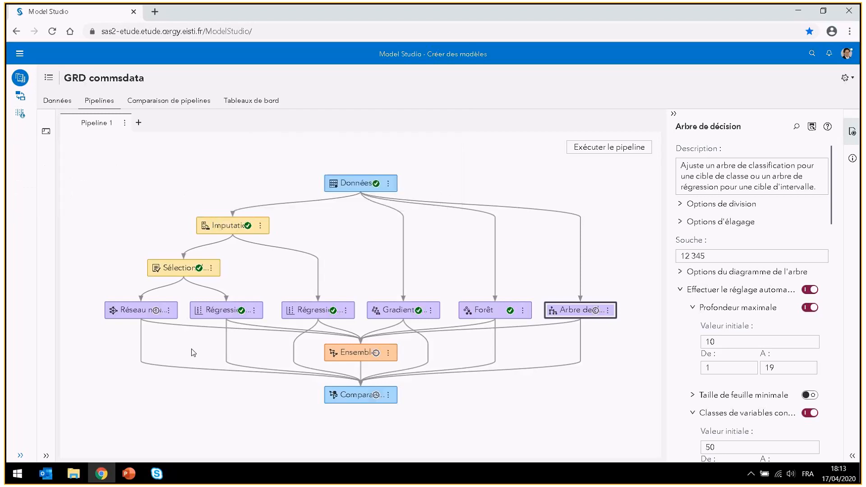
left_click(176, 270)
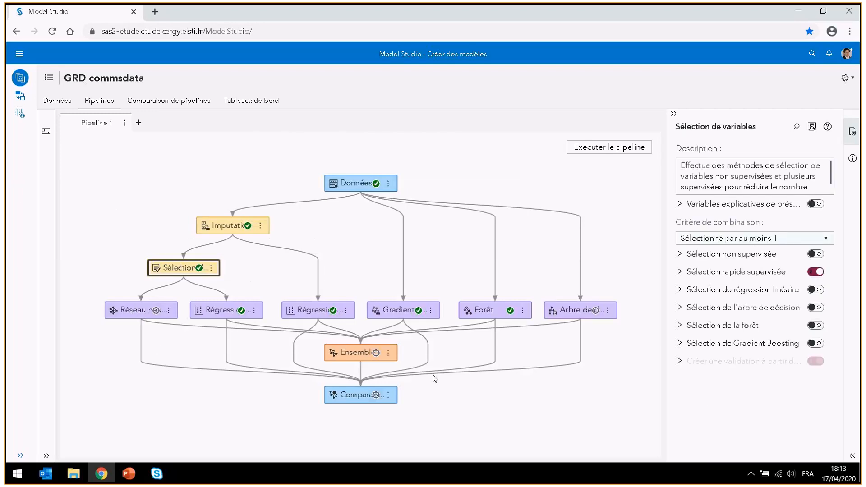
mouse_move(579, 311)
left_click(579, 311)
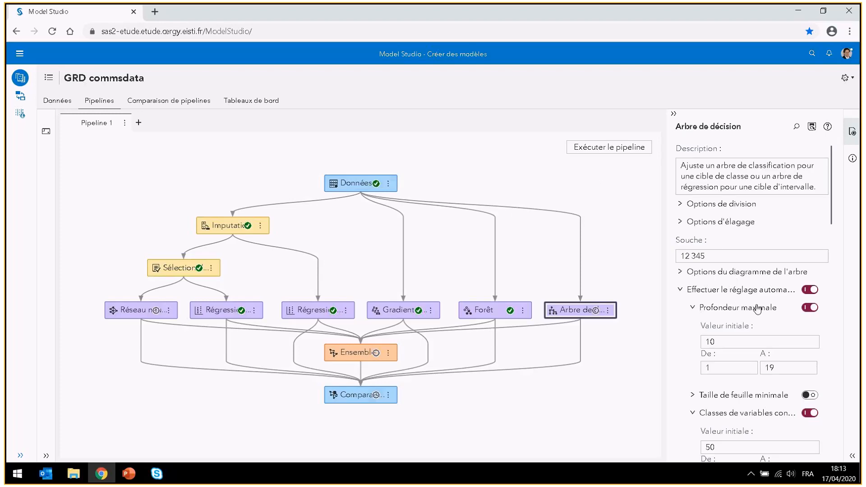
mouse_move(739, 308)
mouse_move(712, 329)
scroll(715, 322, "down", 4)
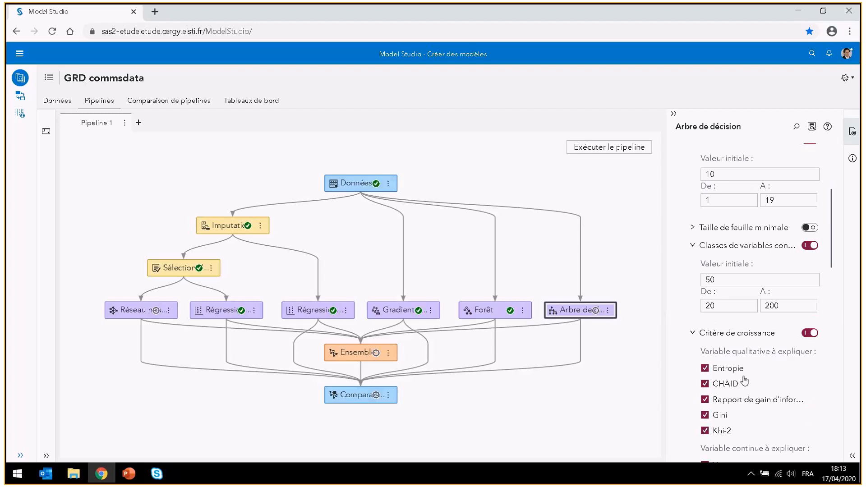
scroll(742, 371, "down", 3)
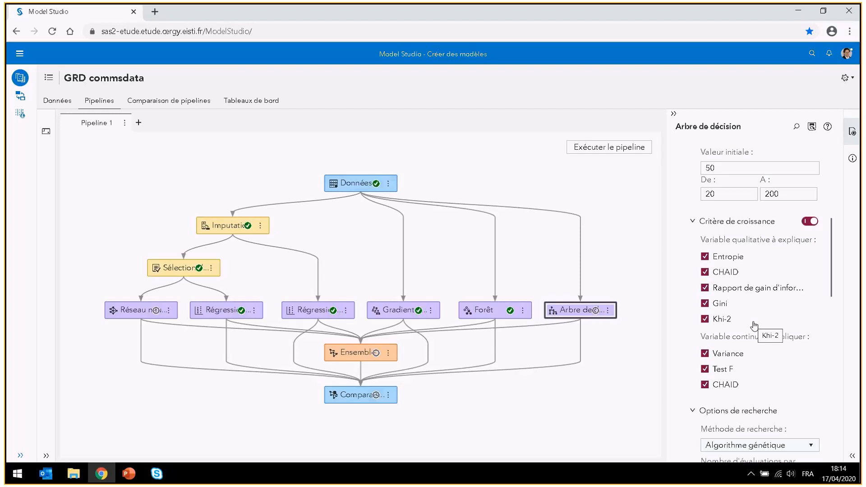
scroll(749, 320, "up", 4)
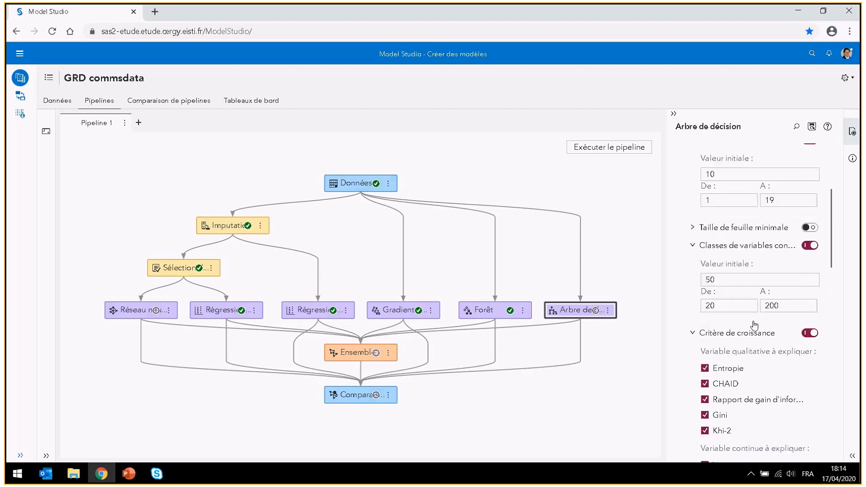
scroll(741, 314, "up", 1)
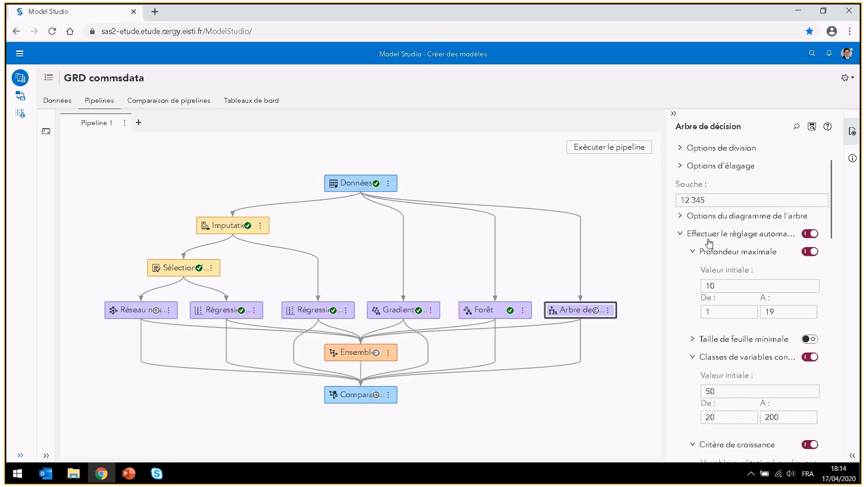
Turn the decision tree's automatic tuning off and back on
left_click(808, 234)
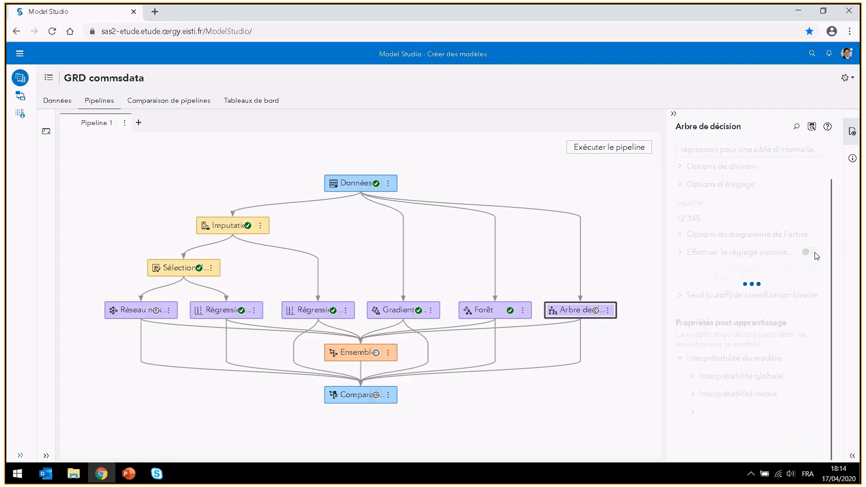
left_click(810, 252)
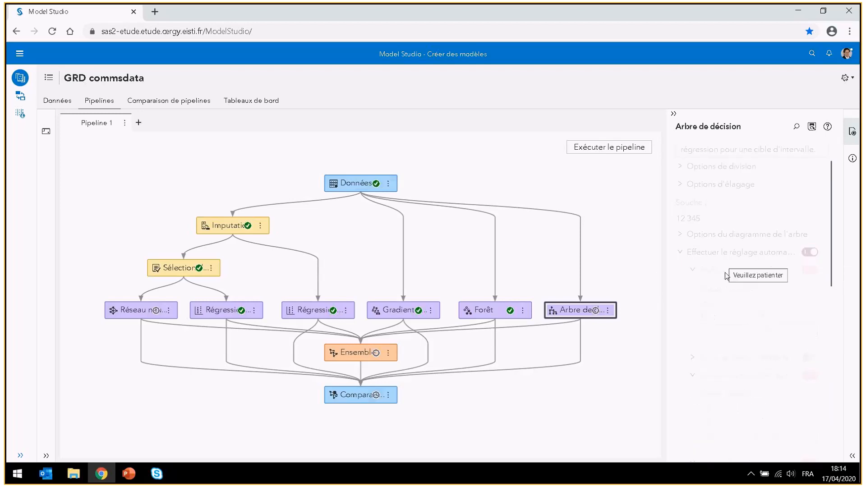
Examine the decision tree's growth criteria and available search methods, keeping Algorithme génétique selected
scroll(713, 268, "down", 1)
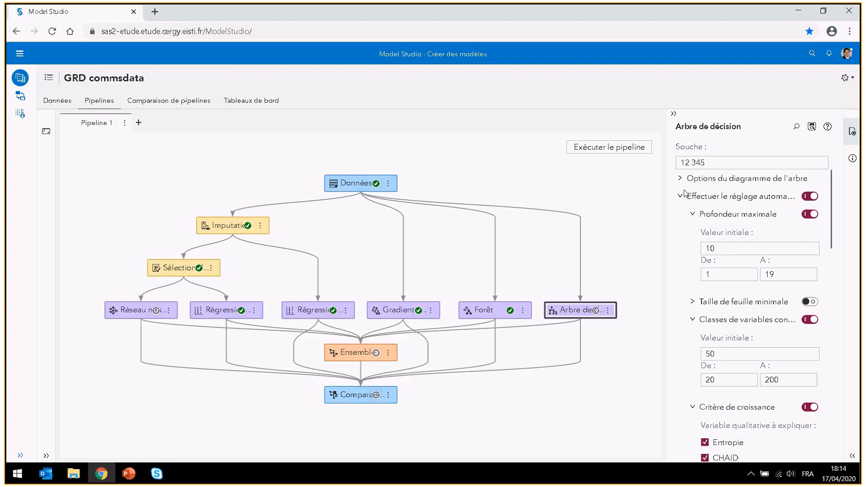
scroll(724, 257, "down", 3)
scroll(722, 269, "down", 3)
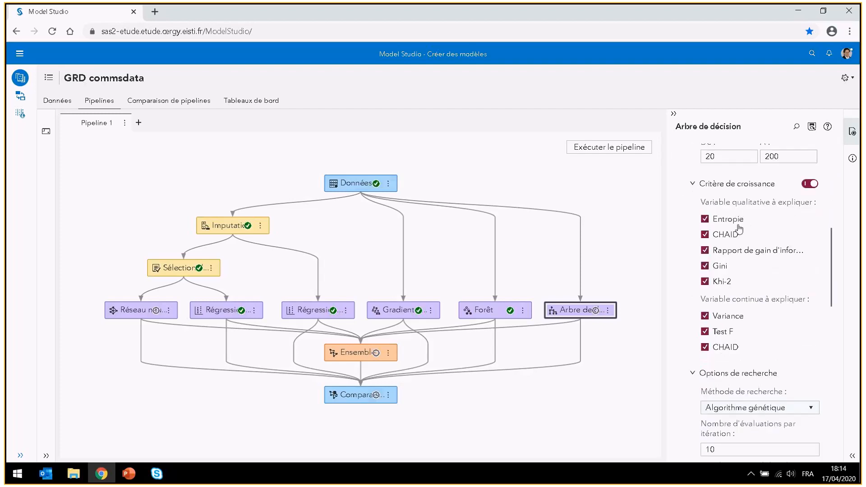
scroll(751, 318, "down", 4)
scroll(751, 318, "up", 1)
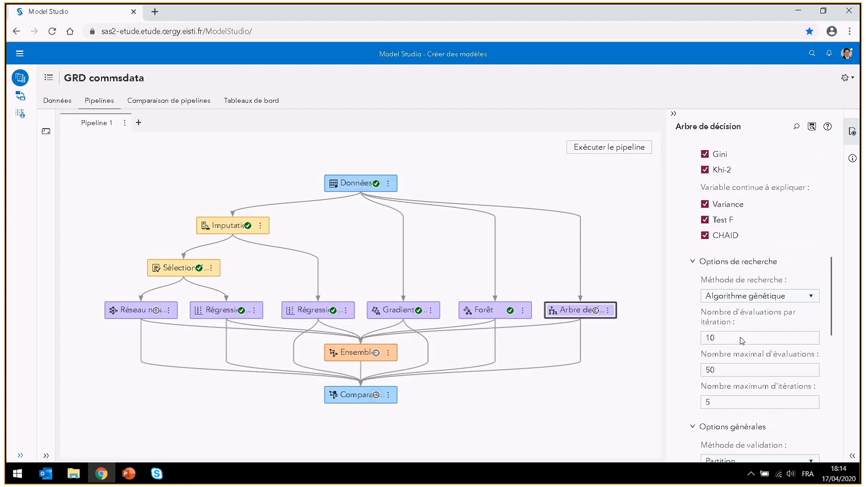
scroll(748, 299, "up", 3)
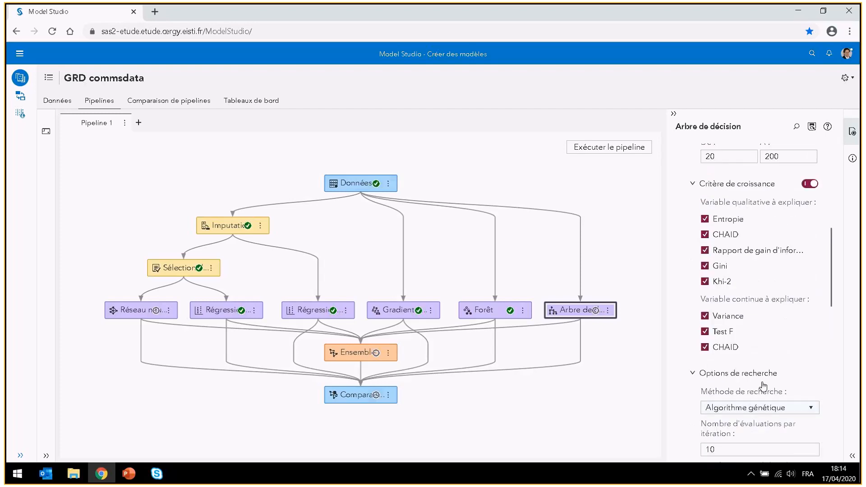
left_click(758, 410)
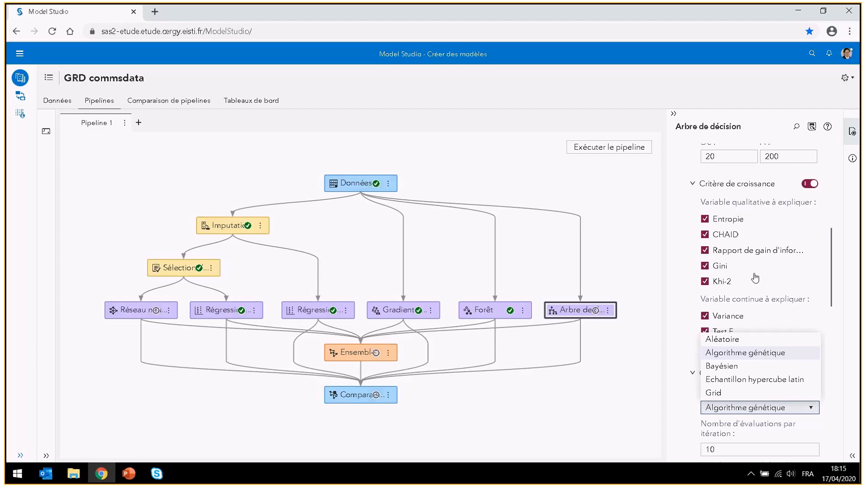
left_click(768, 354)
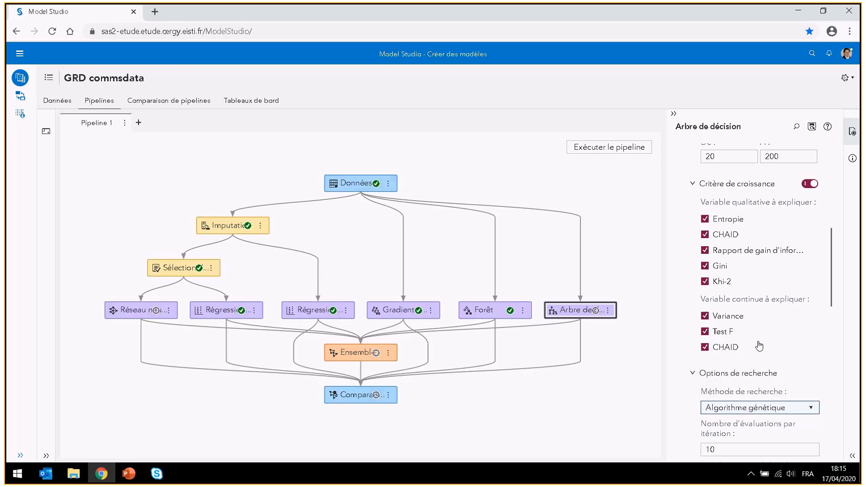
Compare the decision tree's hyperparameter ranges with its search options for evaluations and iterations
scroll(738, 279, "up", 3)
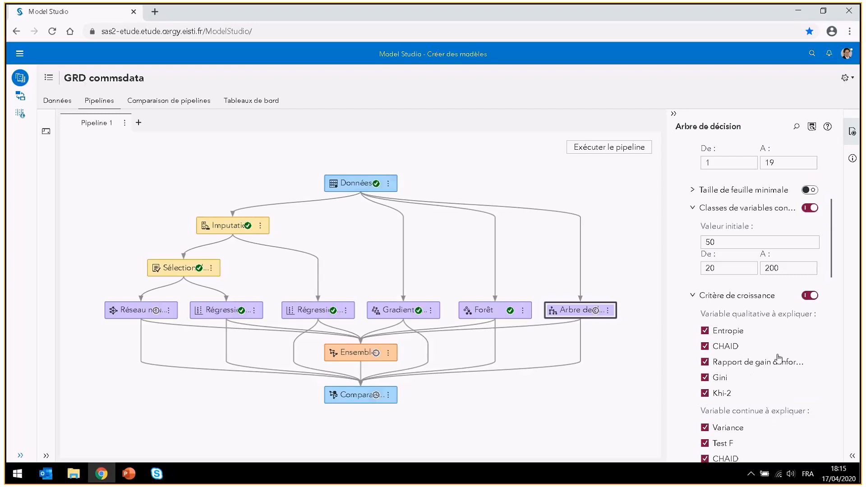
scroll(741, 414, "down", 3)
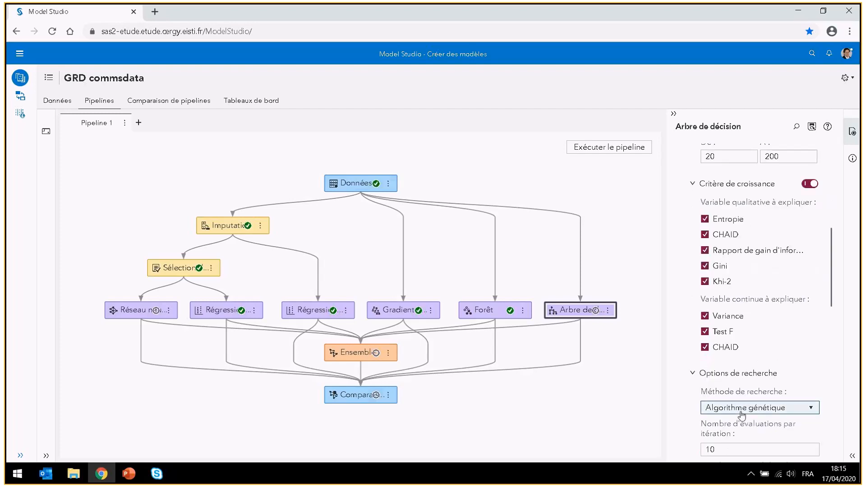
scroll(741, 414, "down", 3)
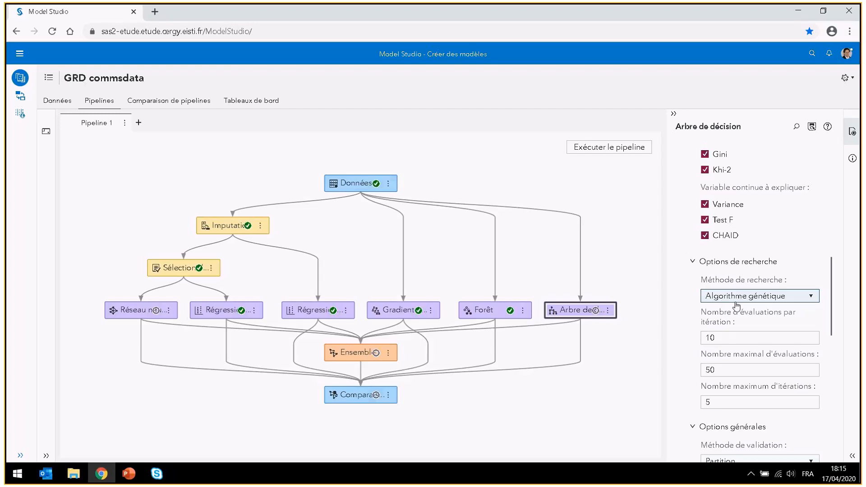
mouse_move(735, 311)
scroll(750, 324, "up", 2)
scroll(749, 321, "up", 3)
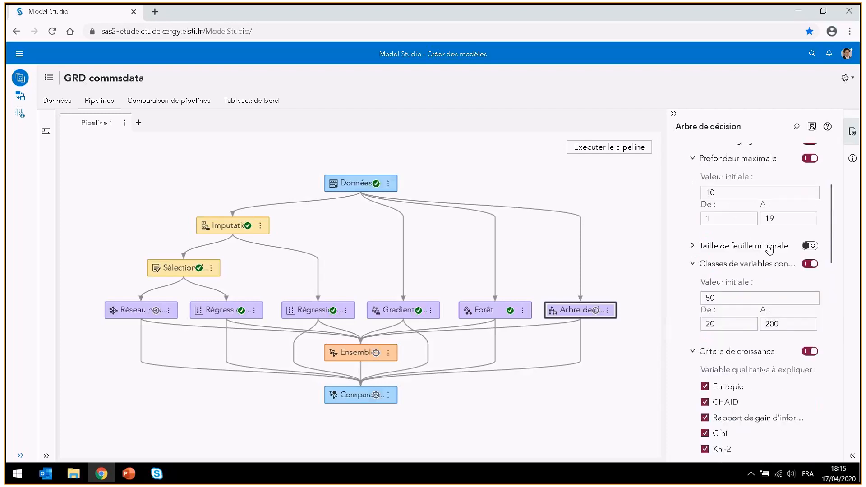
scroll(723, 366, "down", 4)
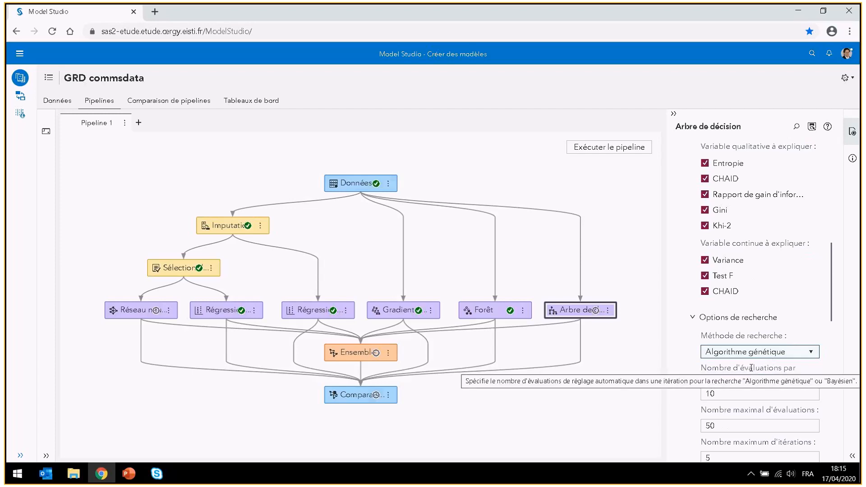
scroll(754, 308, "up", 5)
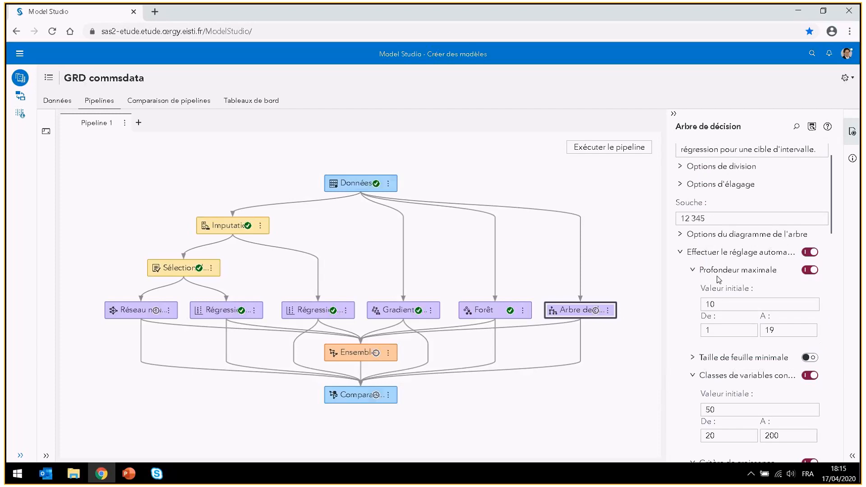
Examine the forest node's autotuning ranges for depth, number of trees, sample proportion and variables, plus its search options
left_click(480, 311)
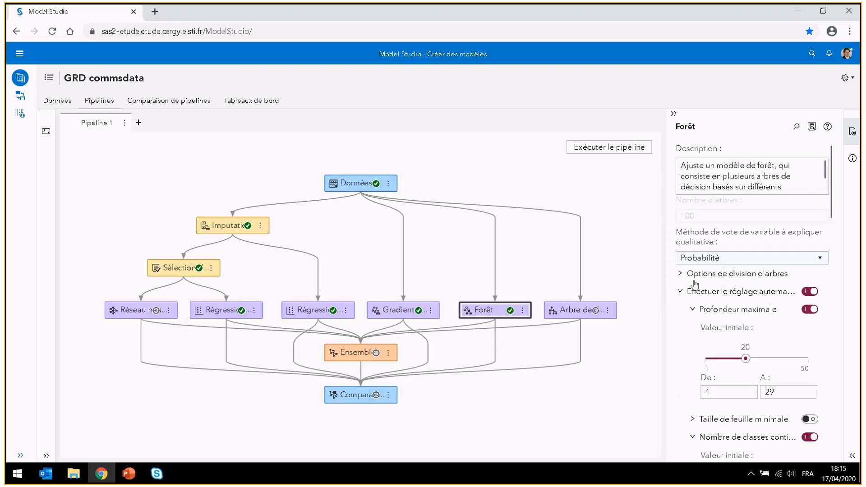
scroll(770, 319, "down", 2)
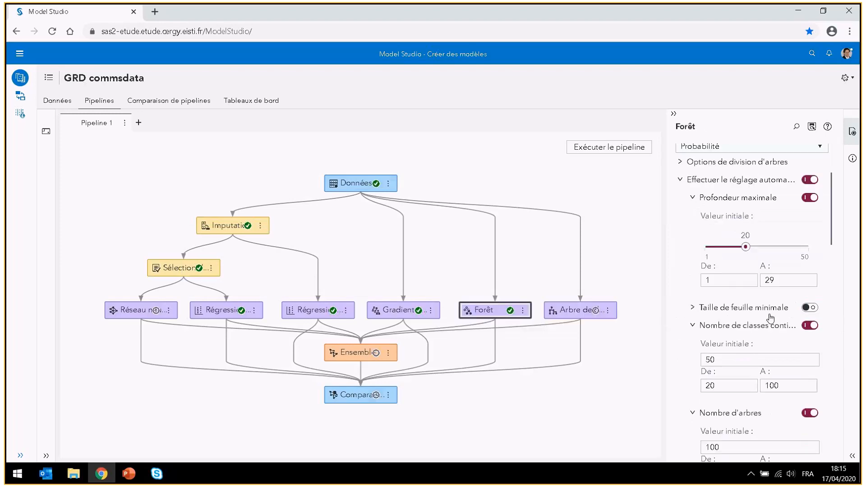
scroll(771, 318, "down", 2)
scroll(771, 318, "down", 2)
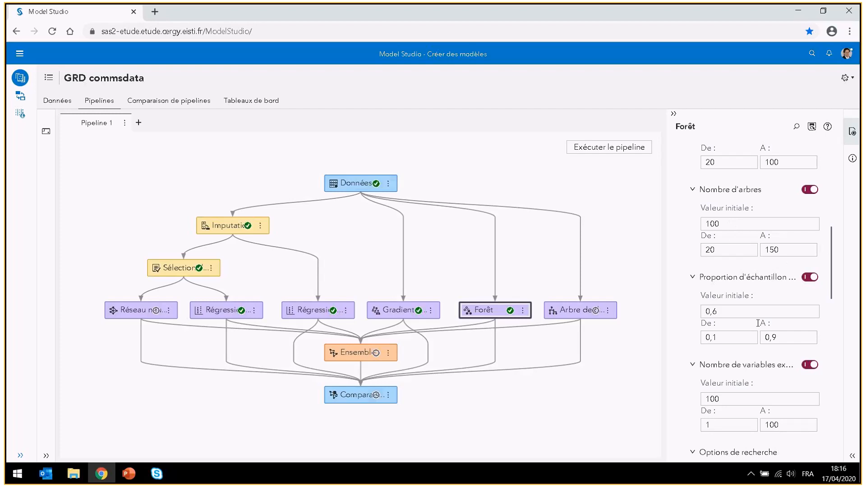
scroll(742, 308, "down", 3)
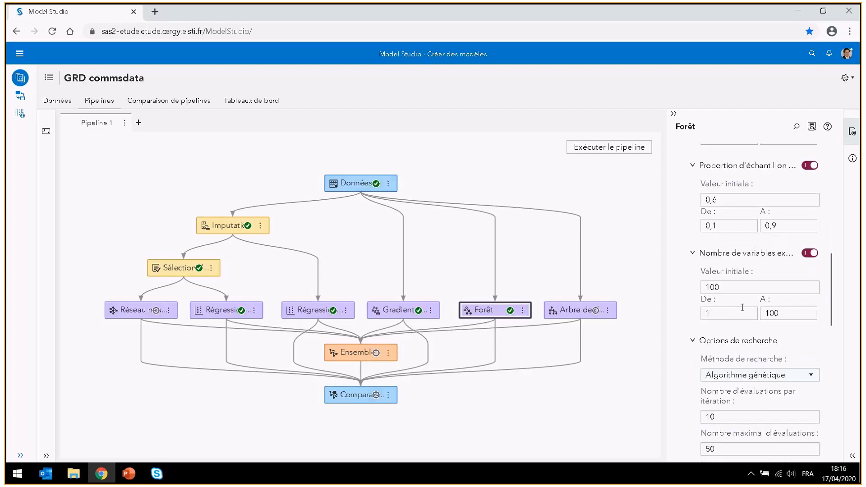
scroll(742, 307, "down", 2)
scroll(742, 307, "up", 1)
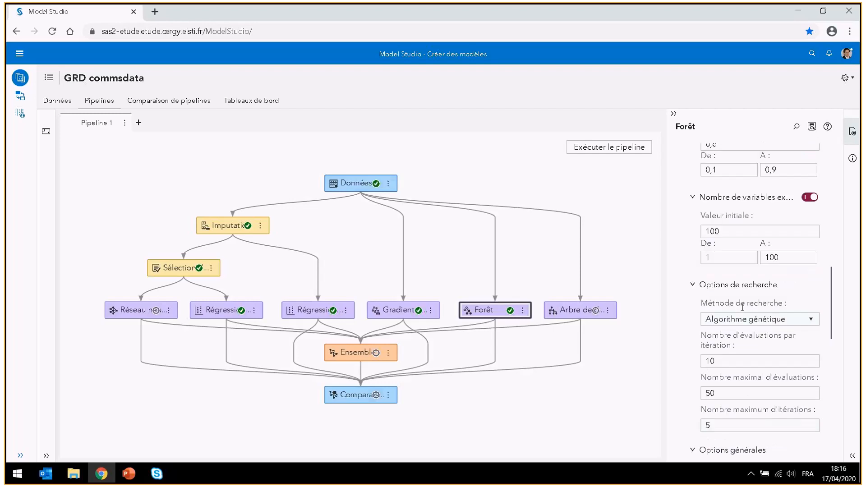
scroll(742, 307, "up", 1)
scroll(740, 267, "down", 1)
mouse_move(400, 309)
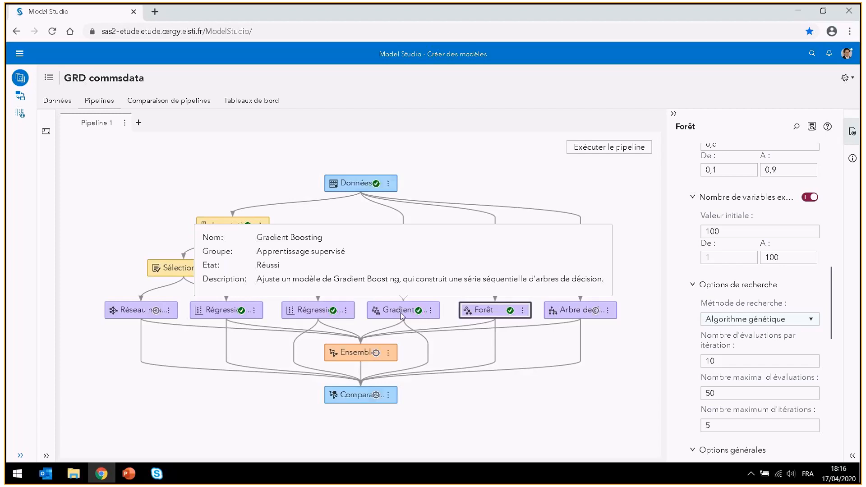
Examine the neural network node's autotuning ranges for hidden layers, neurons, L1 and L2 weight decay, and its search options
left_click(144, 310)
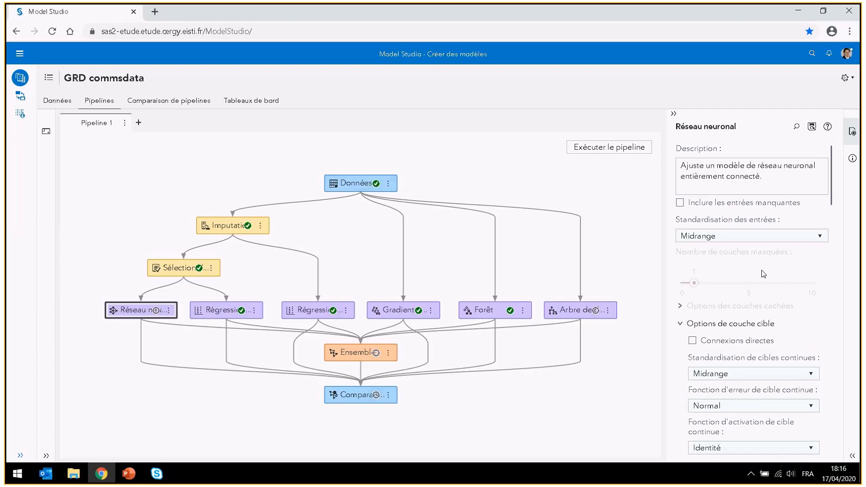
scroll(768, 250, "down", 4)
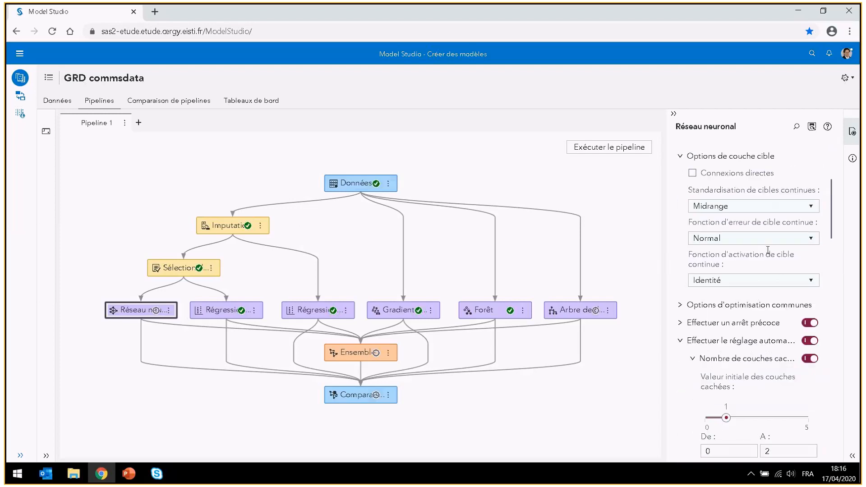
scroll(754, 257, "down", 4)
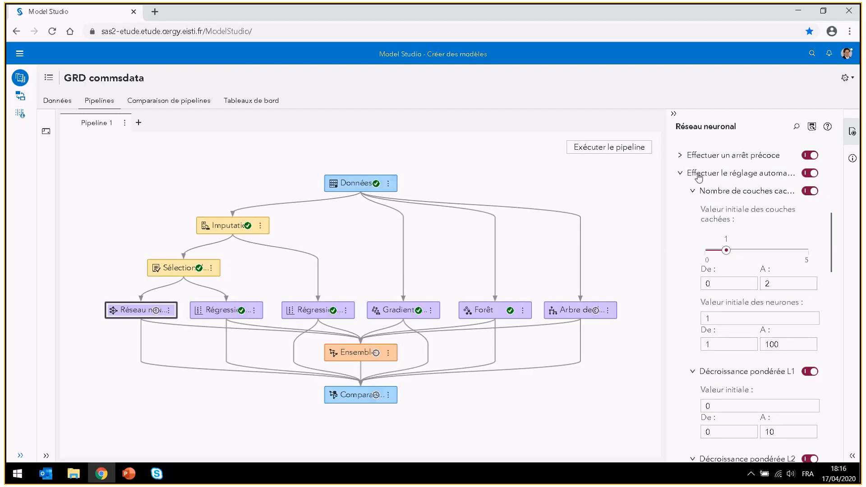
mouse_move(701, 175)
scroll(792, 286, "down", 3)
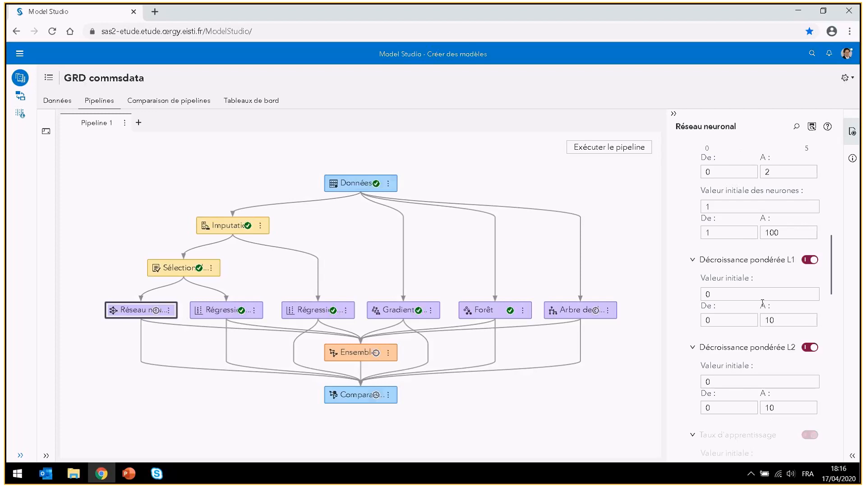
scroll(763, 303, "down", 5)
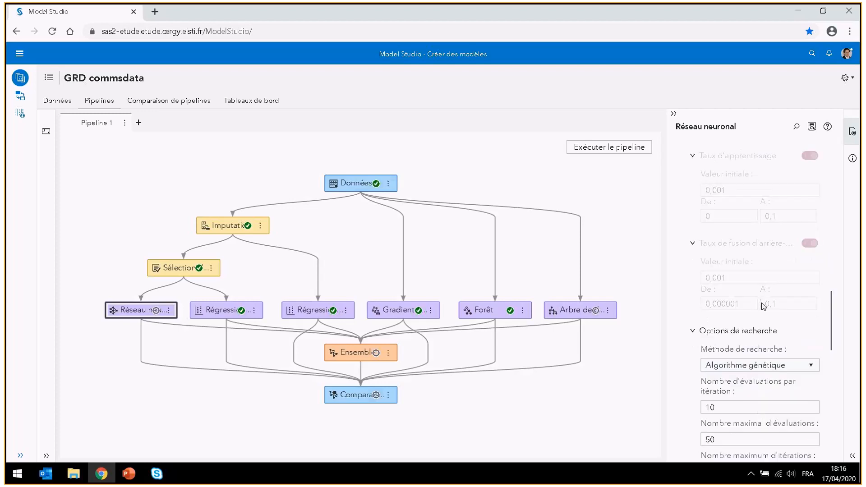
scroll(762, 304, "down", 3)
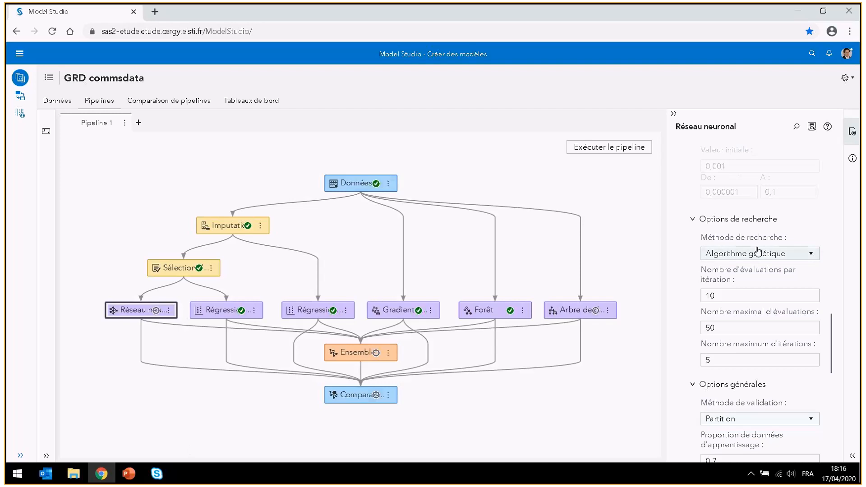
Examine the neural network's general tuning options and display the objective functions available for the class target
scroll(766, 284, "down", 1)
scroll(766, 284, "down", 6)
scroll(762, 275, "up", 2)
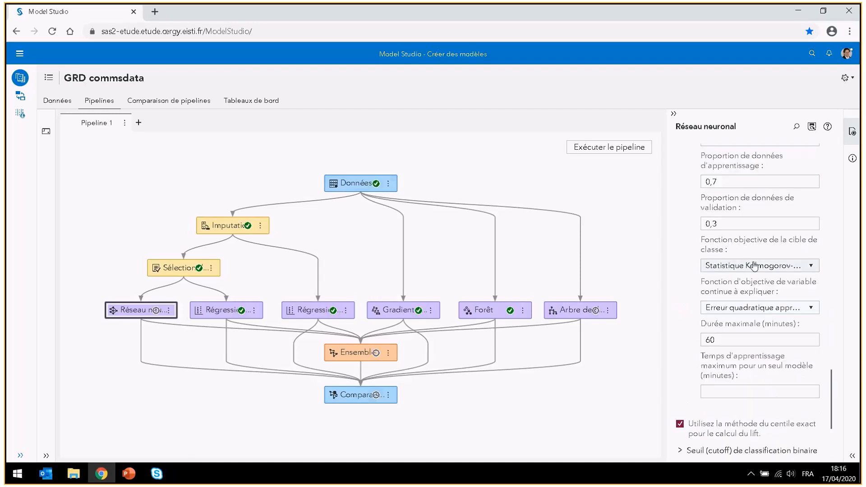
left_click(772, 267)
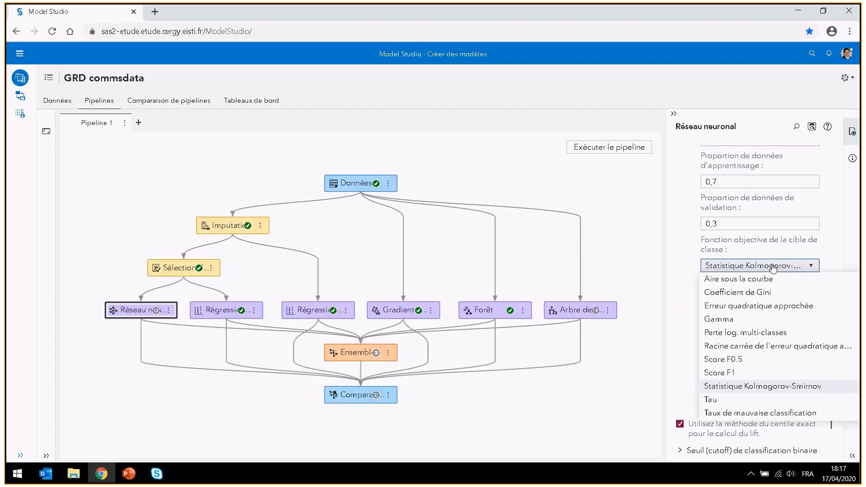
Switch to the Model Assessment and Deployment slideshow in PowerPoint, showing the Fit Statistics slide
key("alt+Tab")
key("alt+Tab")
key("alt+Tab")
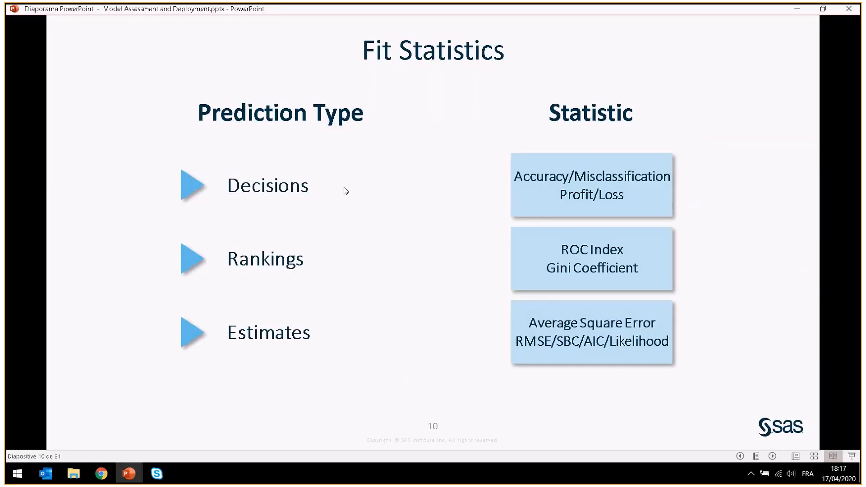